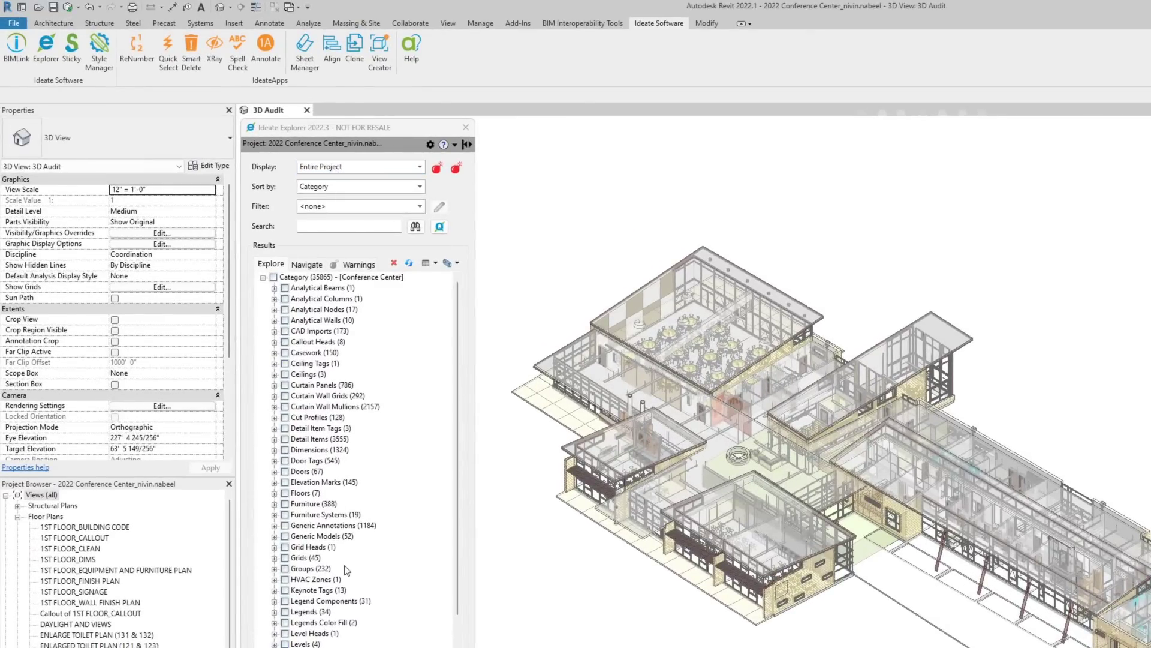
Filter the entire project with the MC-In-Place rule and review the rule's categories and property filter.
click(355, 214)
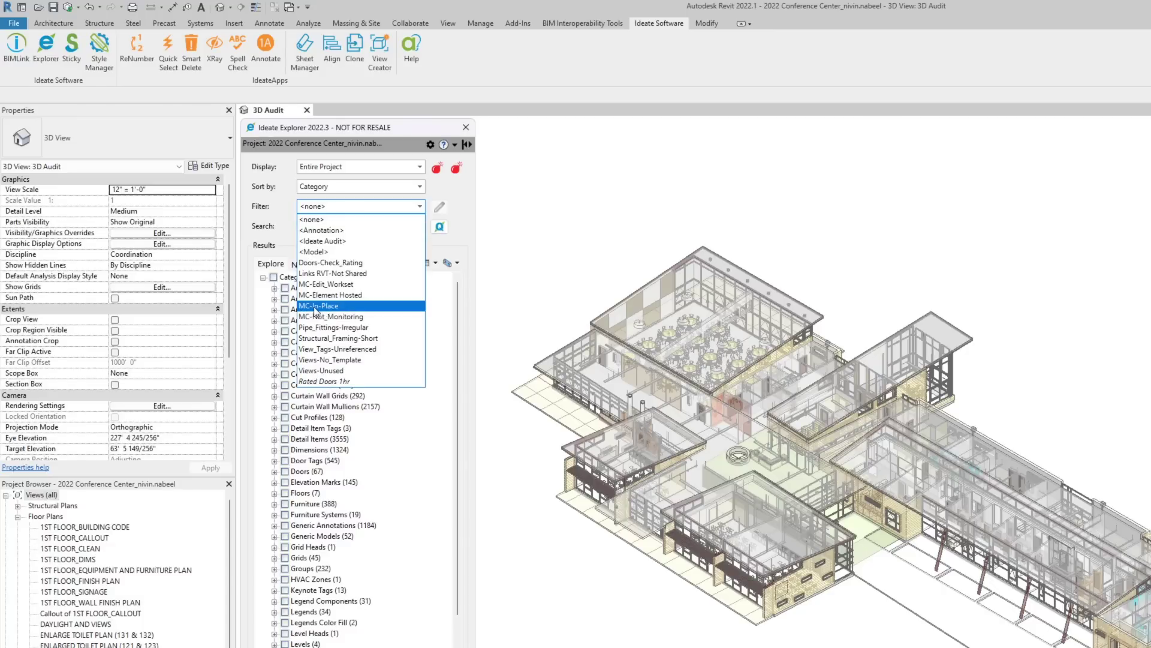
click(353, 306)
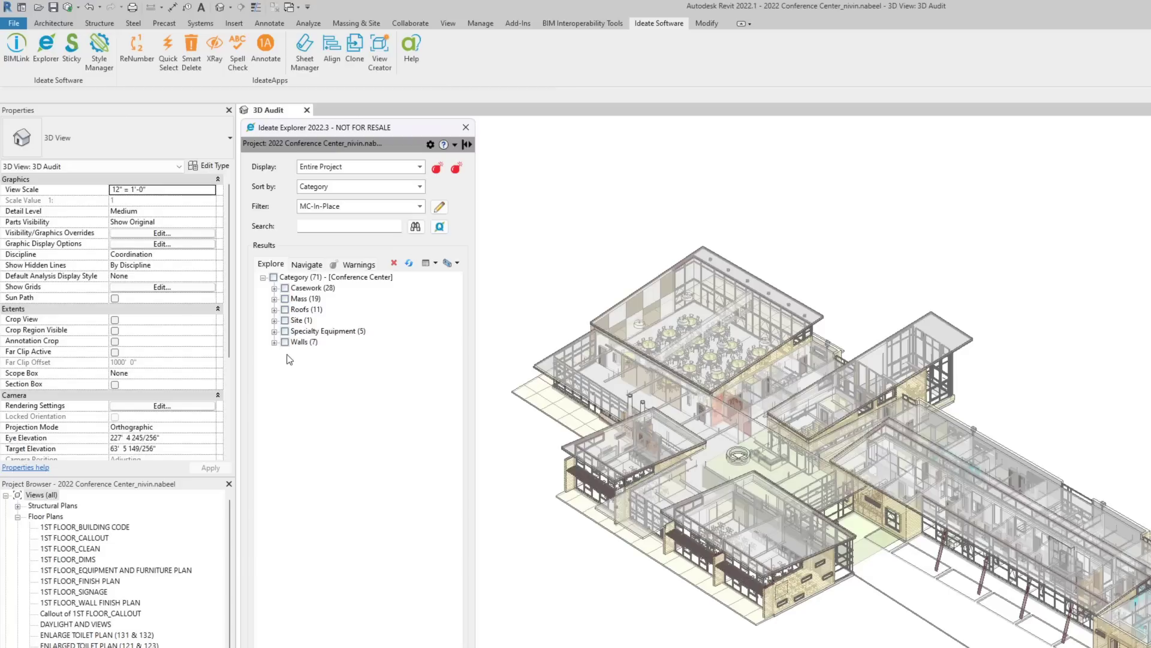
click(440, 207)
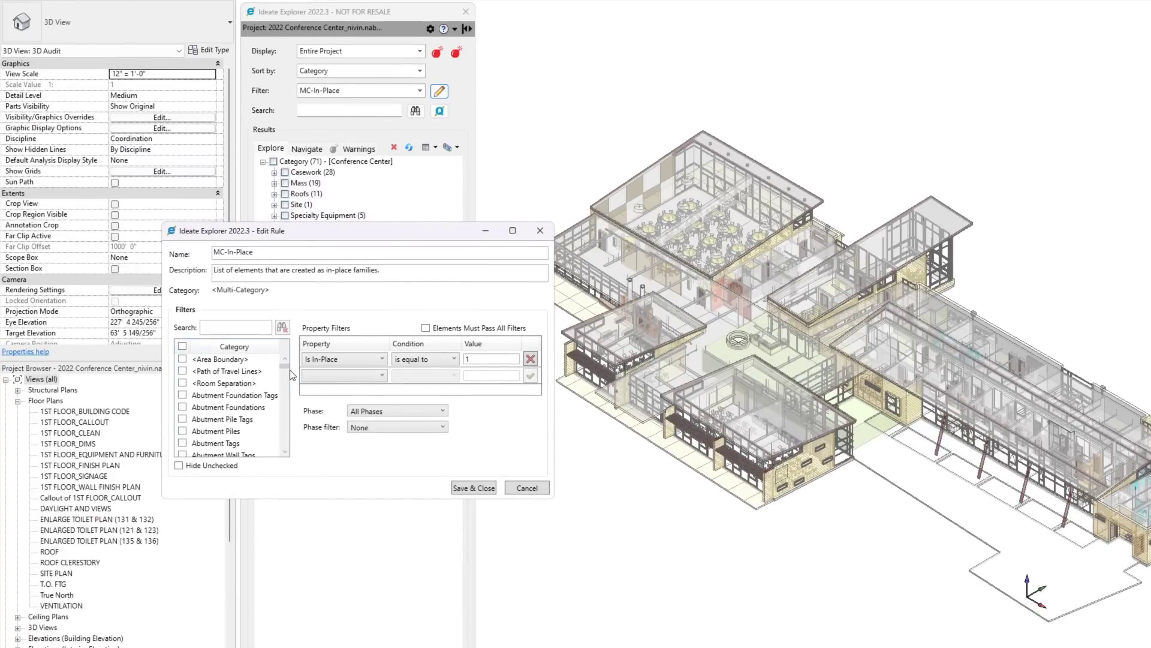
drag(288, 371, 327, 363)
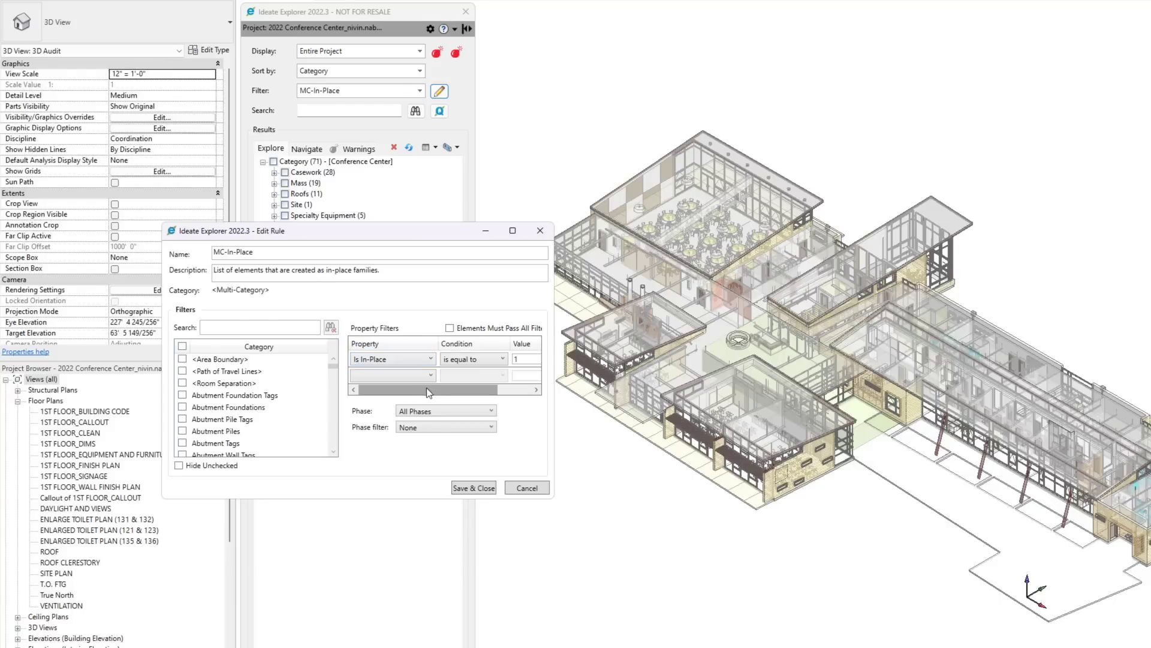
drag(433, 390, 490, 398)
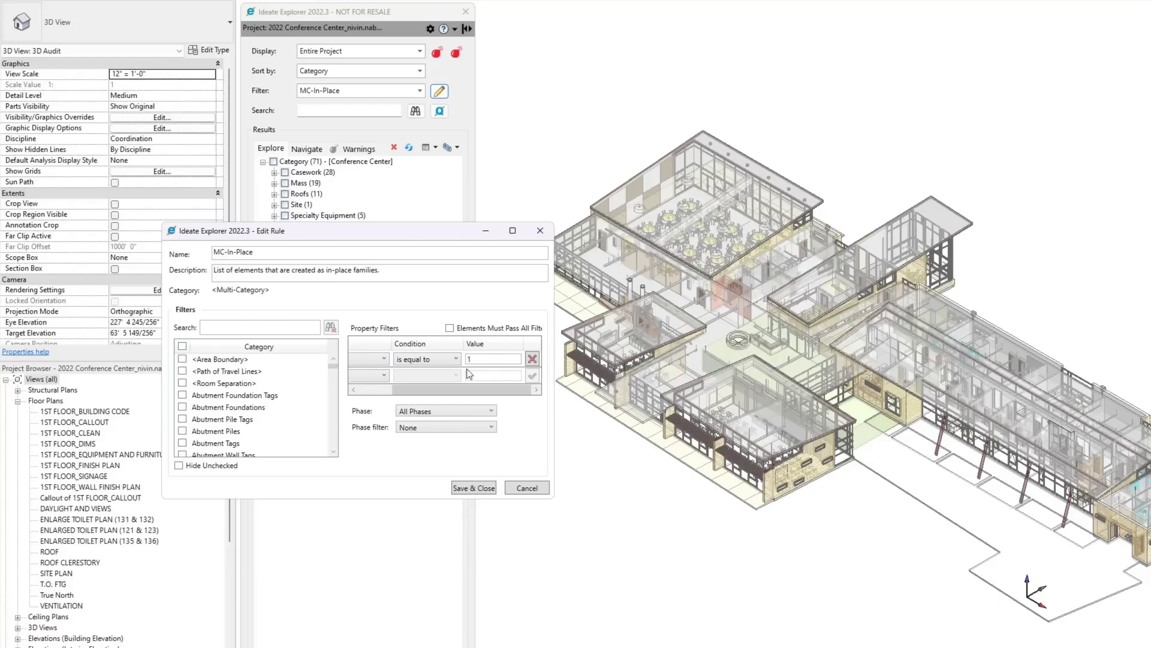
click(463, 488)
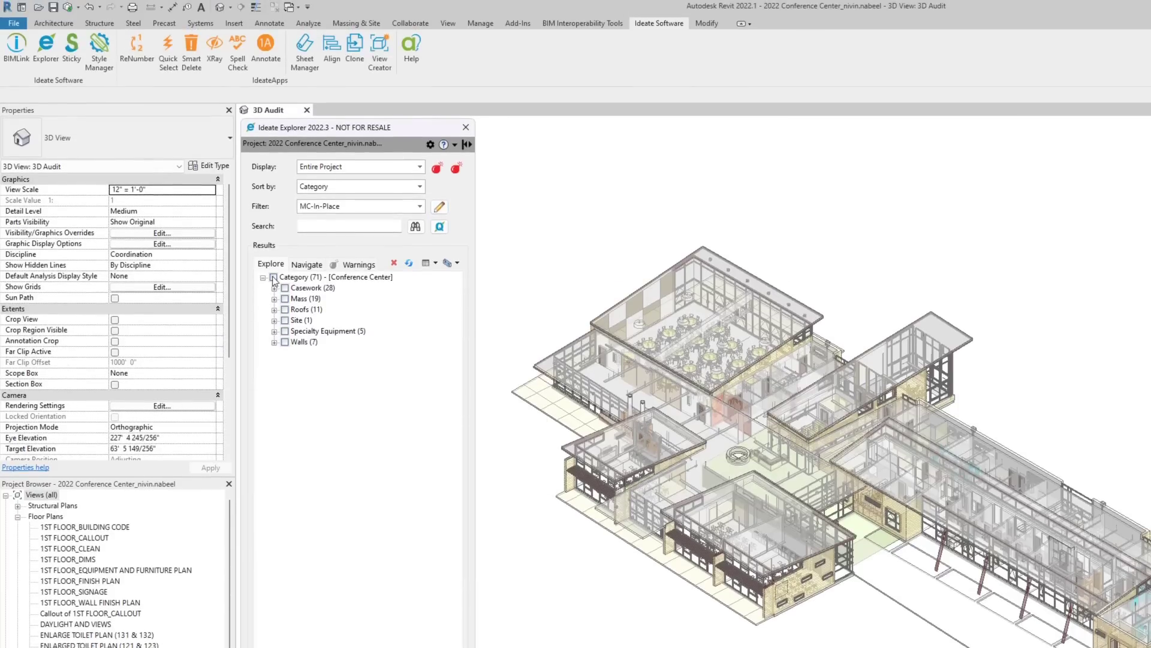
Select all elements matched by the in-place filter and isolate them in the 3D Audit view.
click(273, 162)
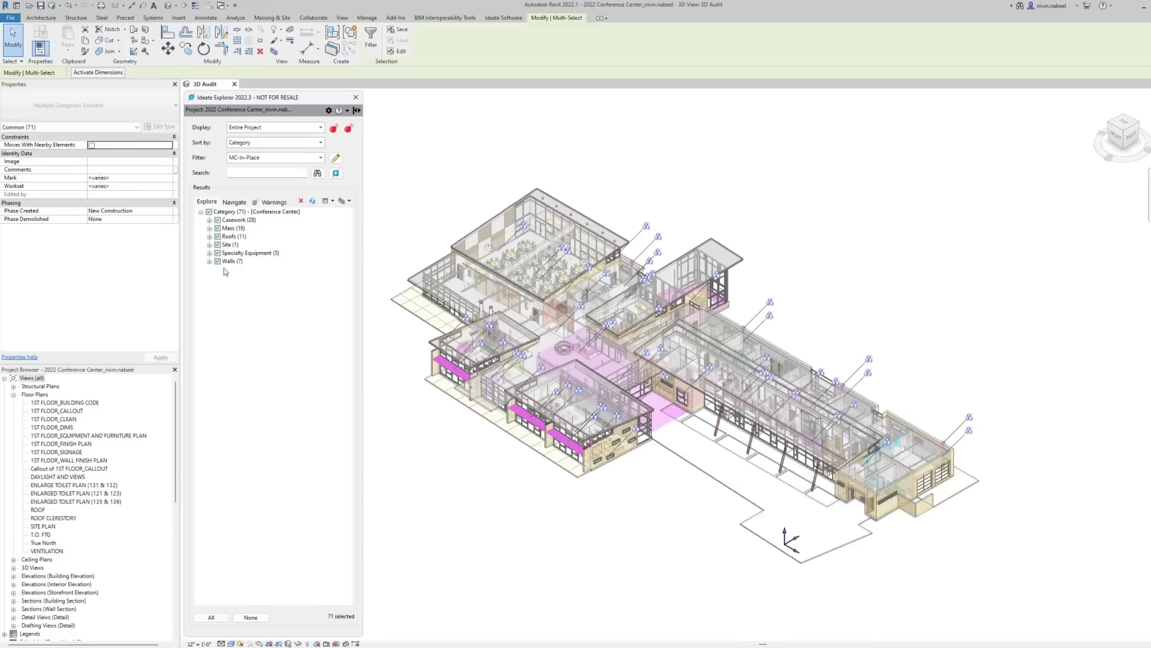
click(457, 263)
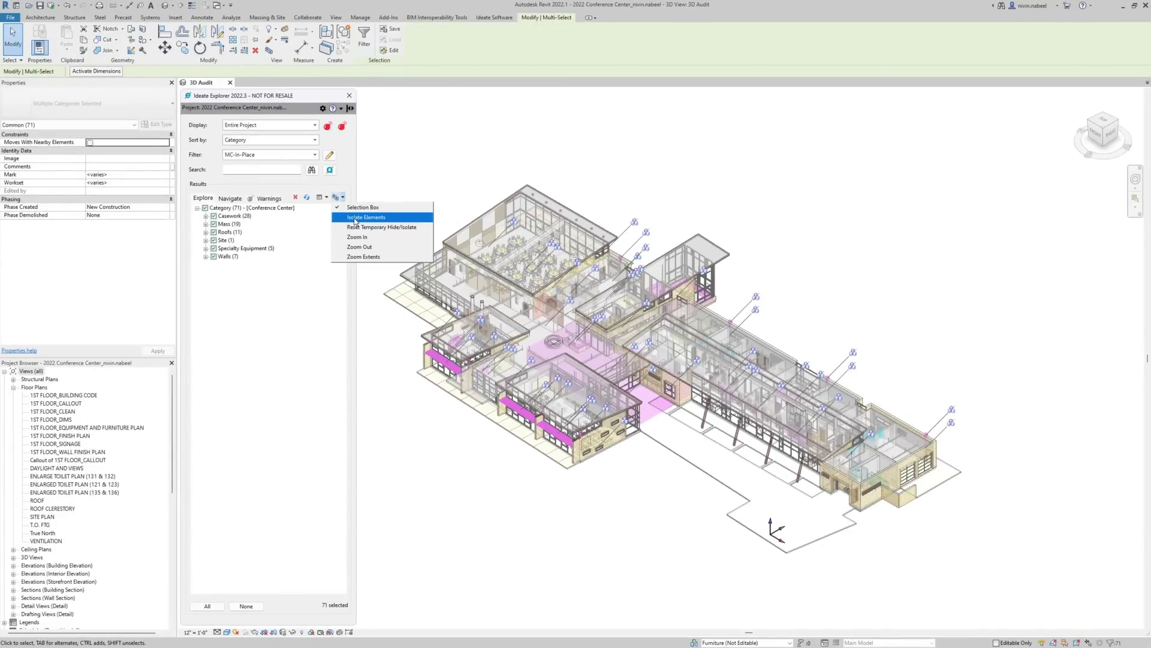
click(354, 218)
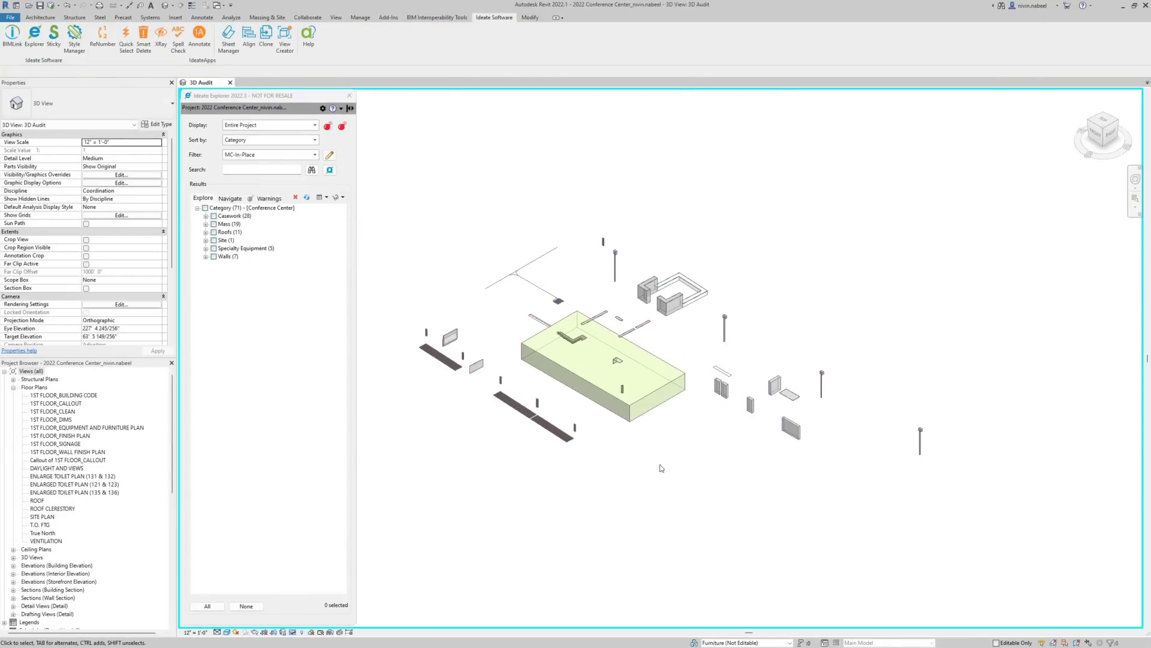
Copy one of the isolated in-place casework elements to a spot just in front of the original.
click(725, 391)
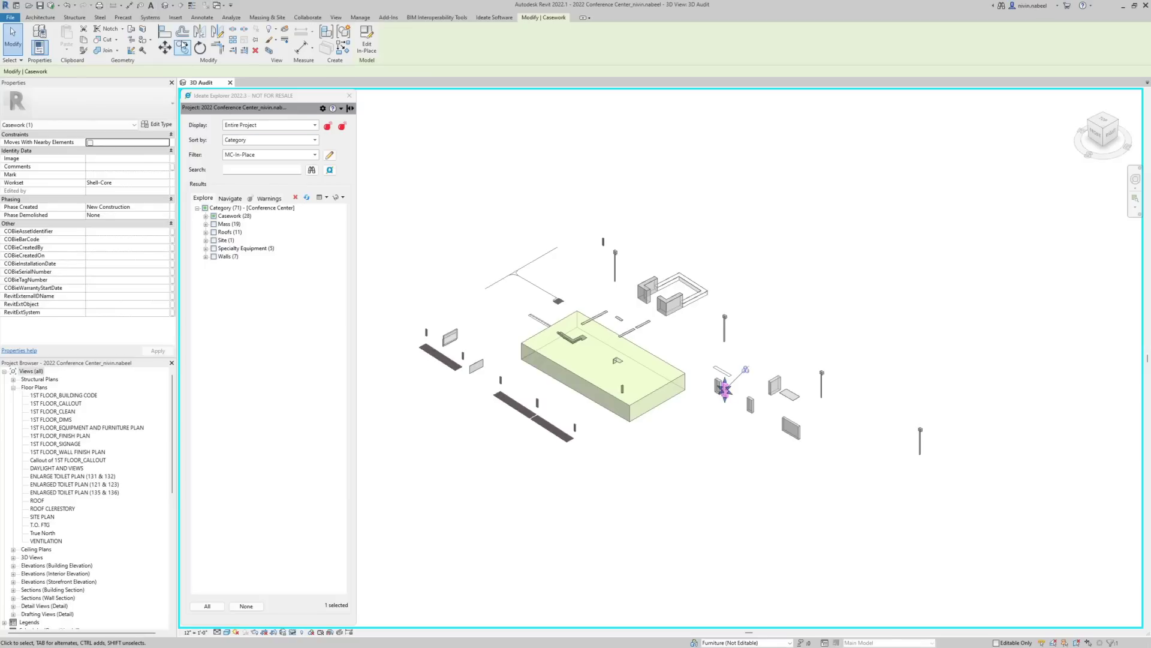
key(c)
key(o)
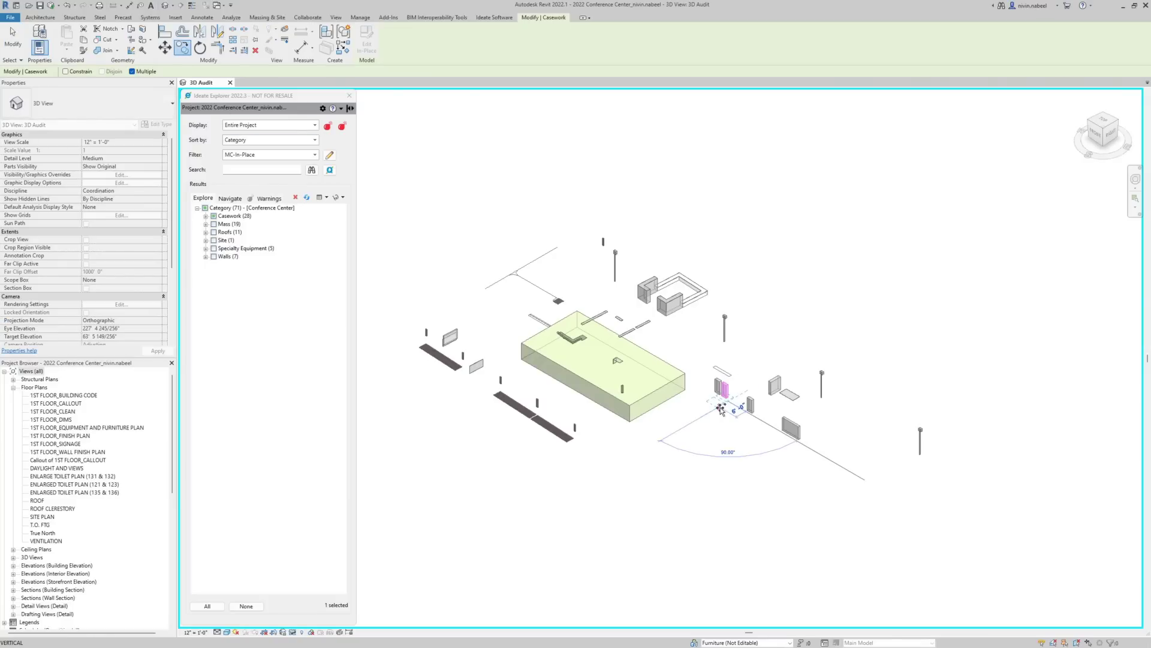
click(720, 434)
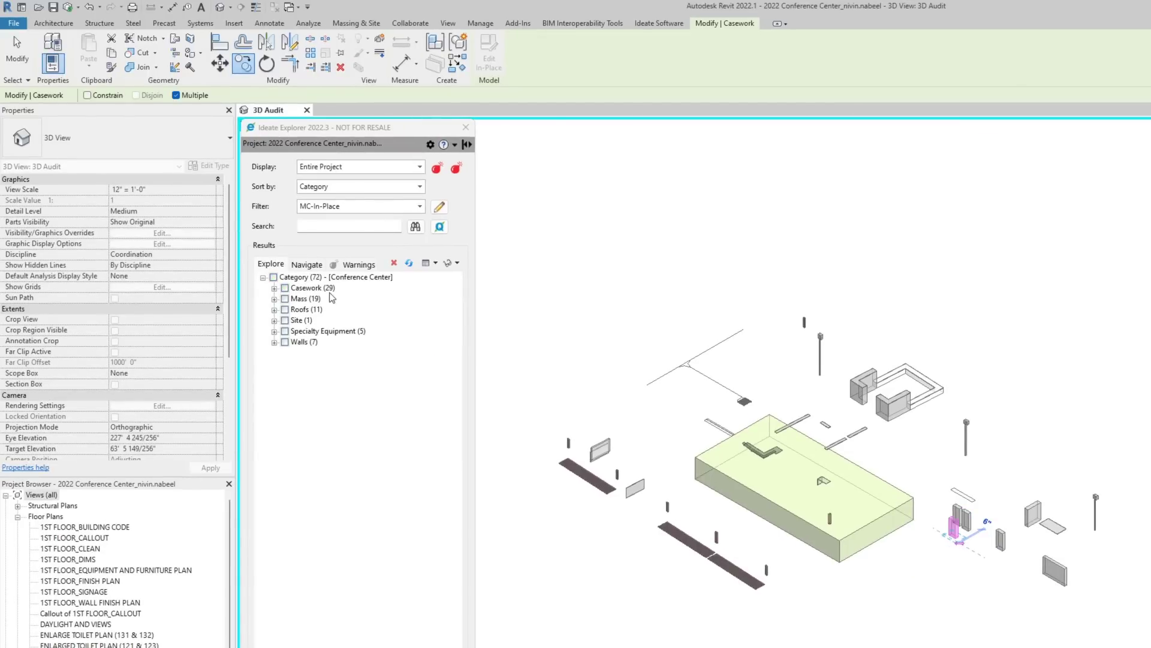
key(Escape)
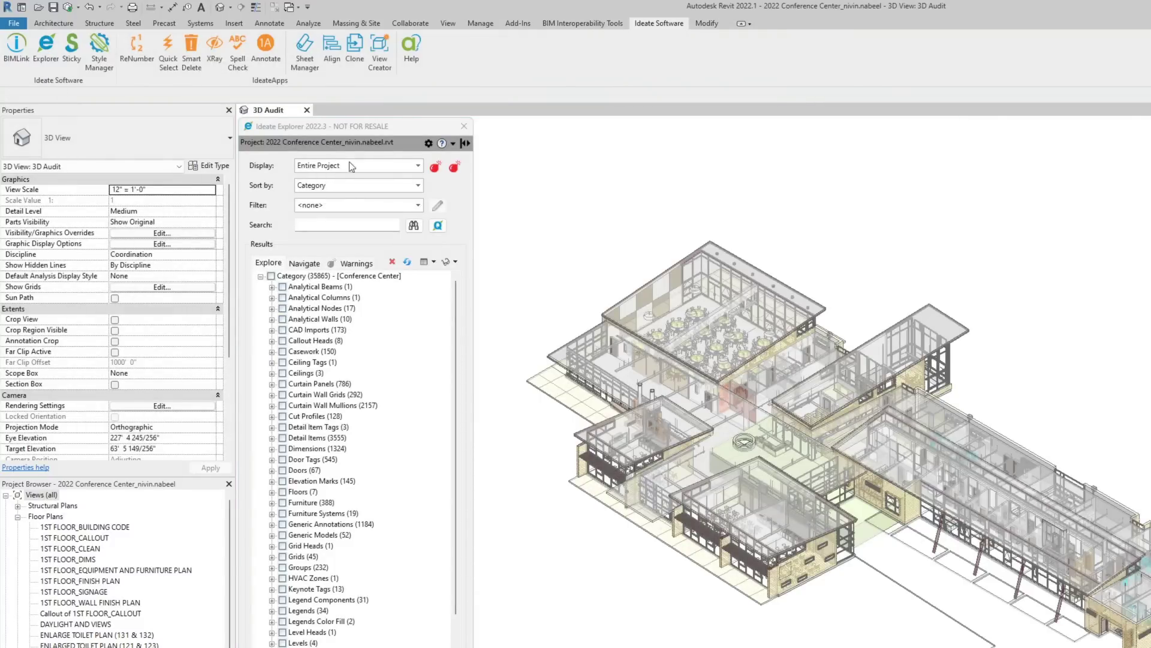
Import the bonus rule file Wall-Has Edited Profile.erule into the managed rules and save the rule list.
click(429, 143)
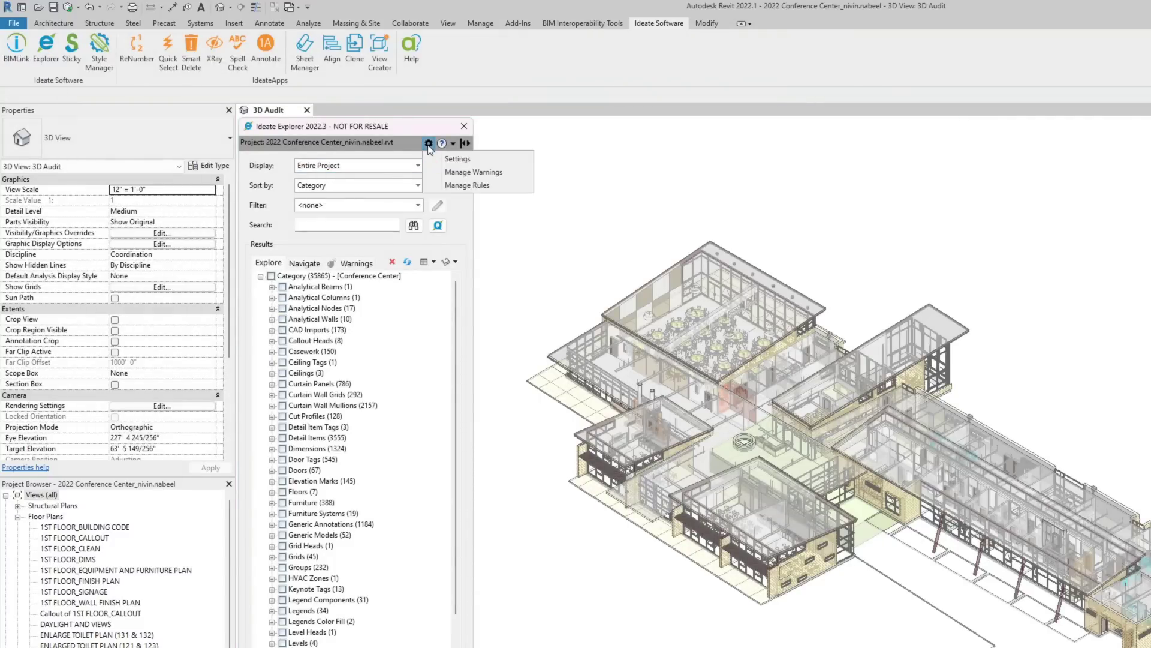
click(448, 185)
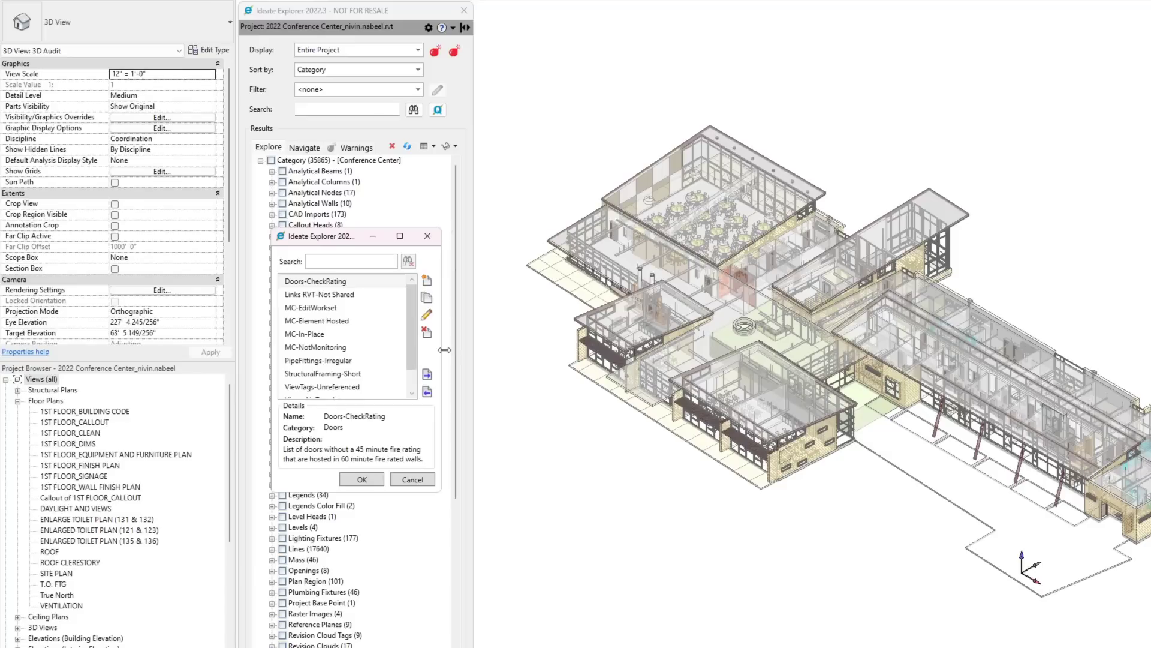
click(426, 393)
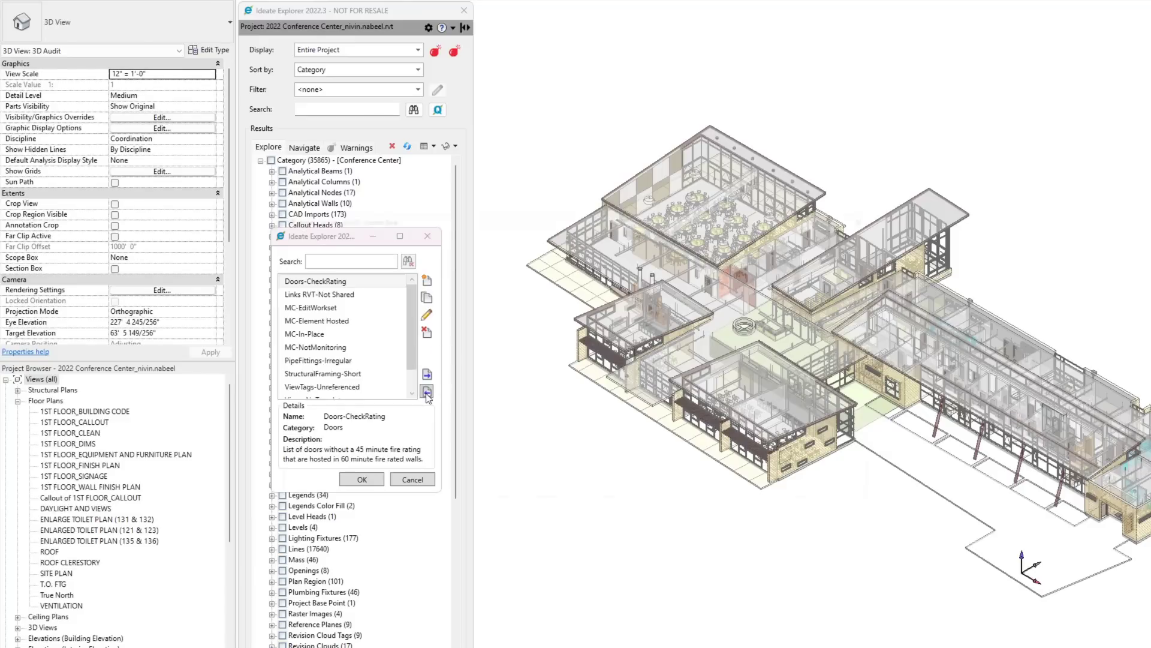
click(434, 382)
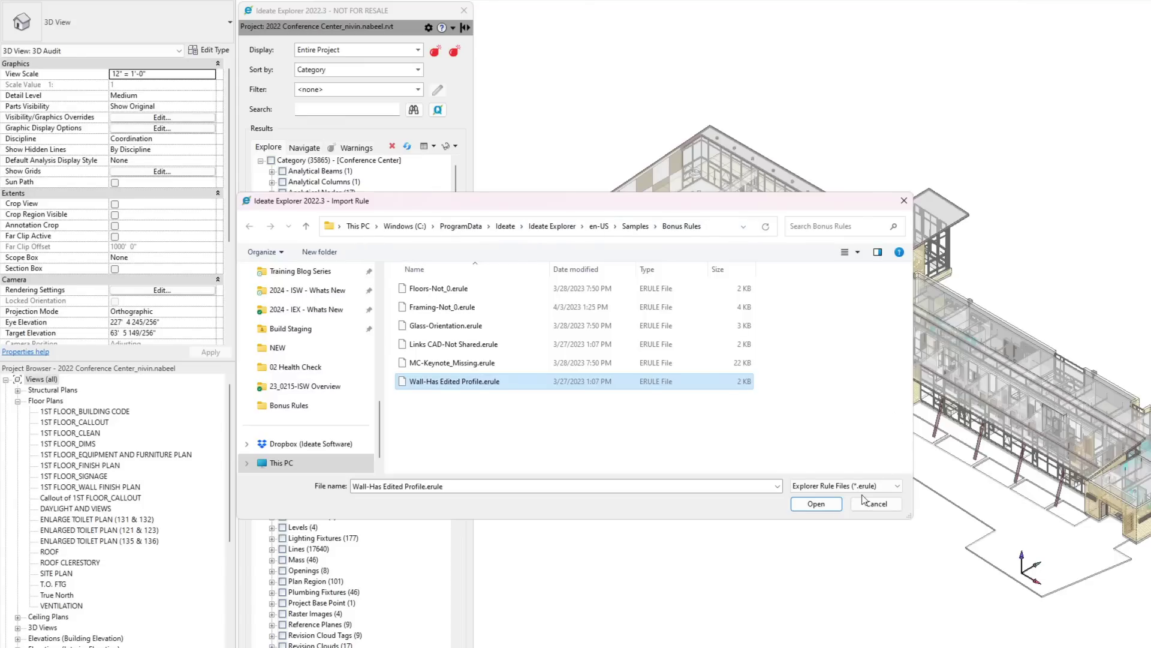
click(816, 503)
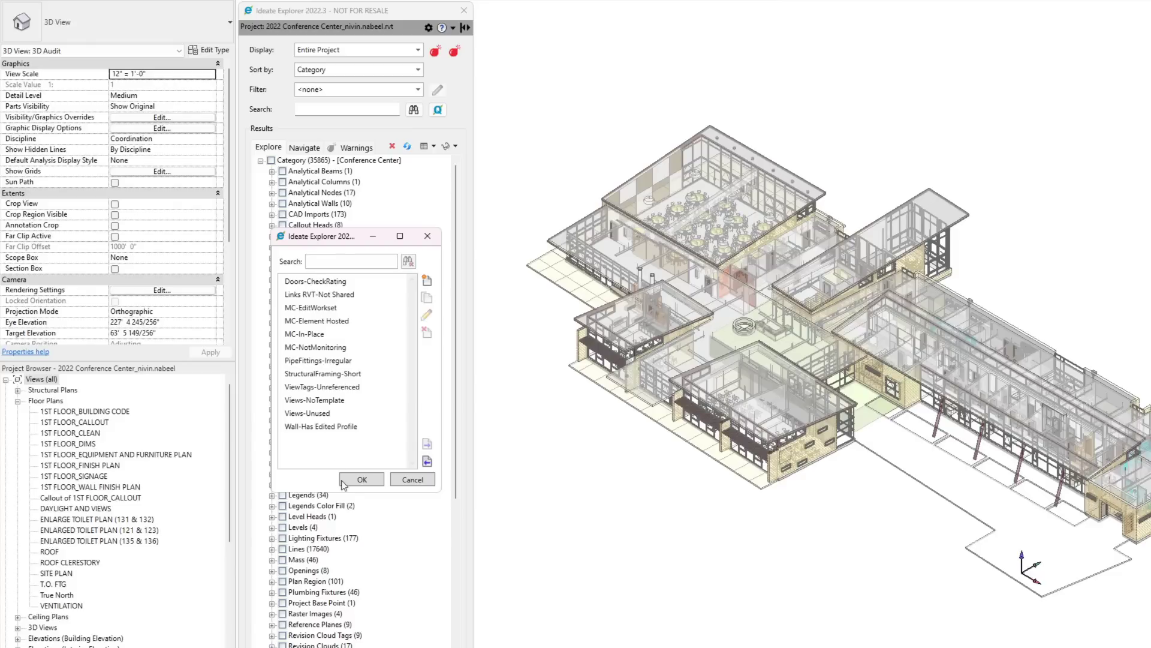
click(361, 479)
Filter the project with the Wall-Has Edited Profile rule and select all matching elements.
click(360, 90)
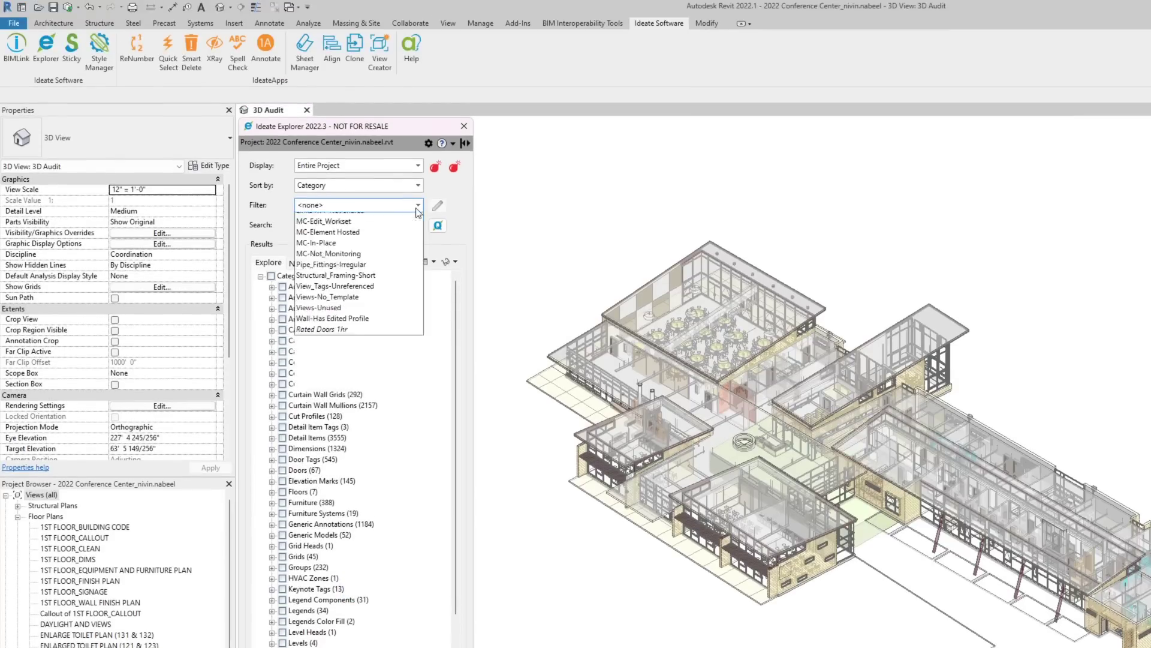
click(357, 381)
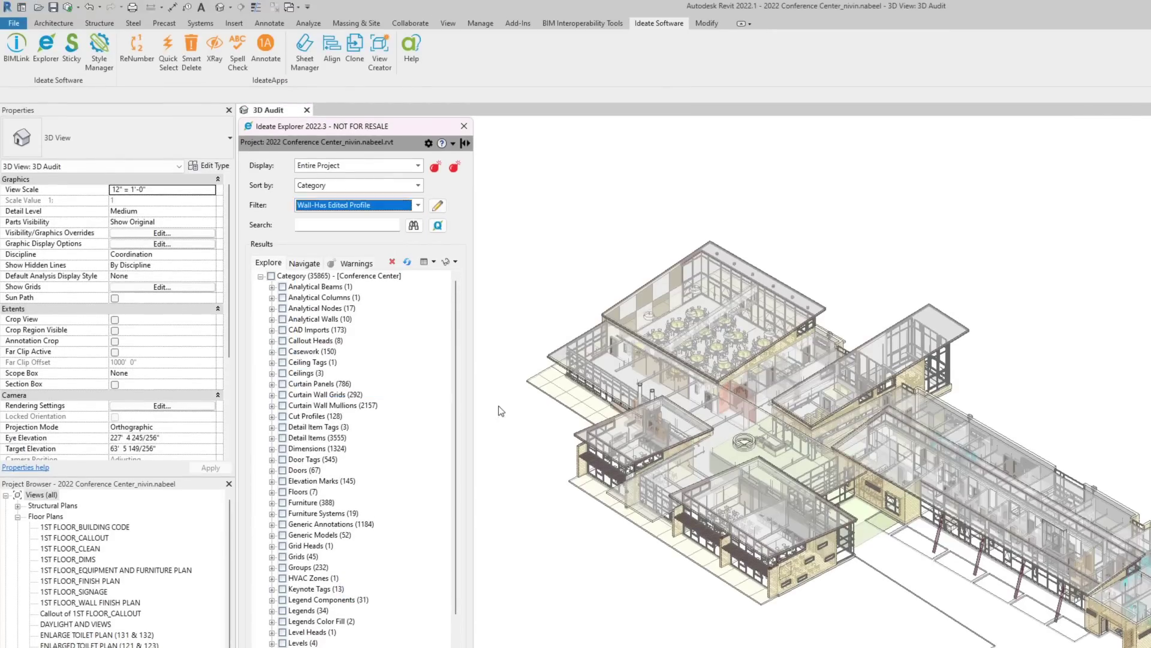
click(271, 276)
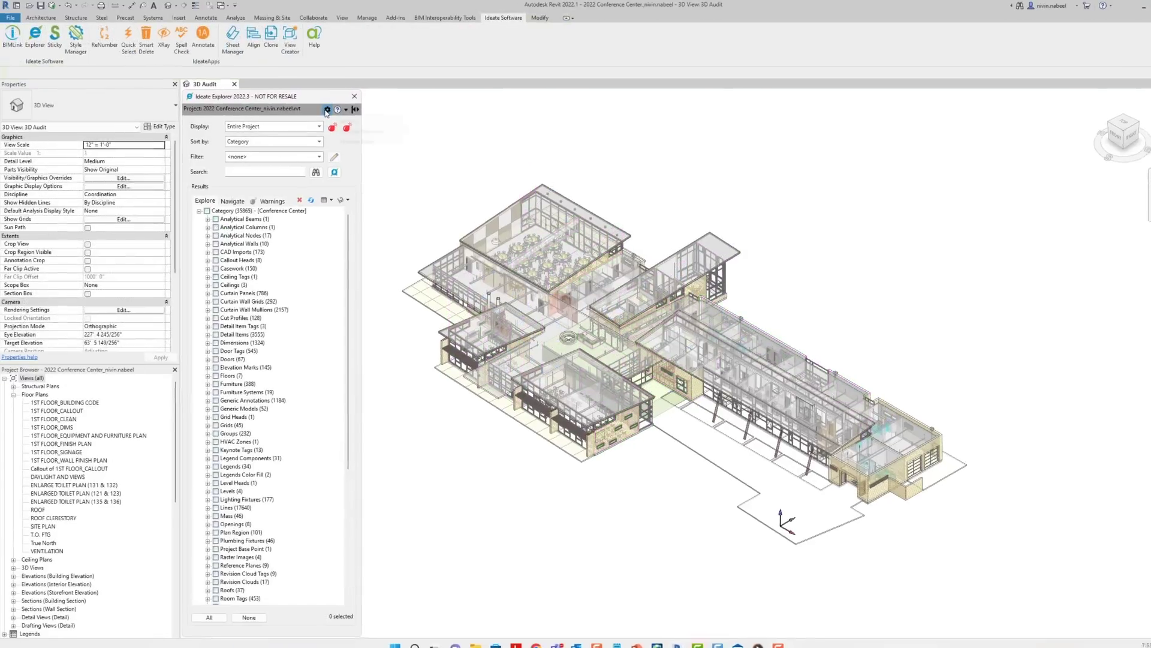
Create a multi-category rule named COBie-Blank with the description "This filter searches the model for all elements with blank cobie data".
click(339, 107)
click(342, 138)
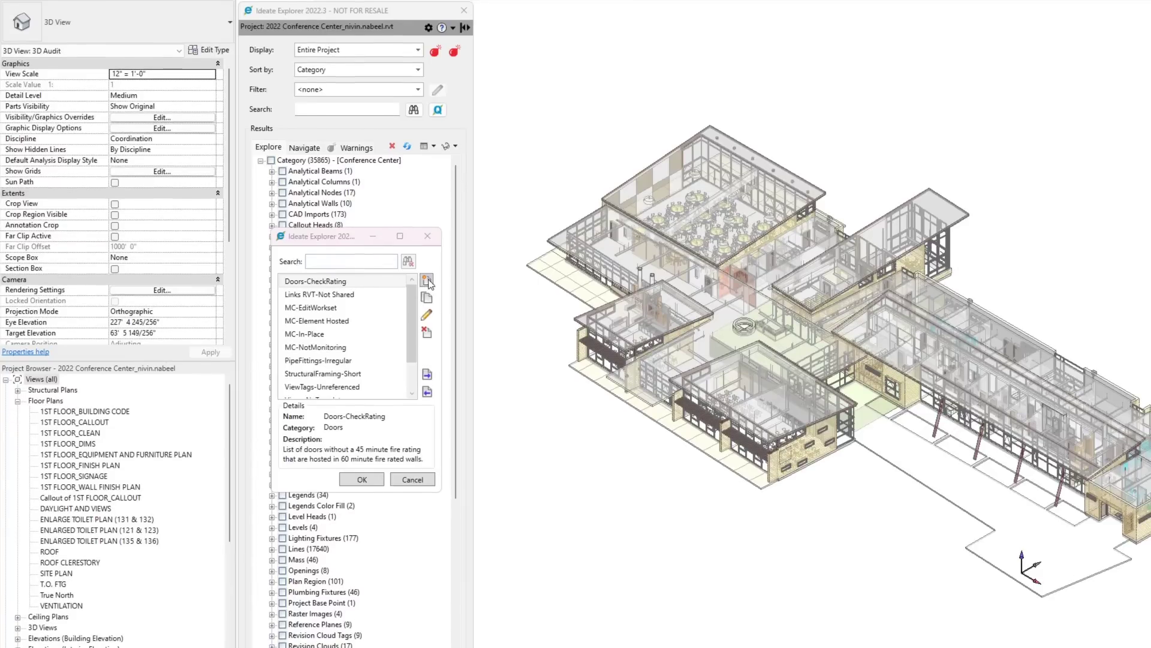
click(428, 281)
click(359, 290)
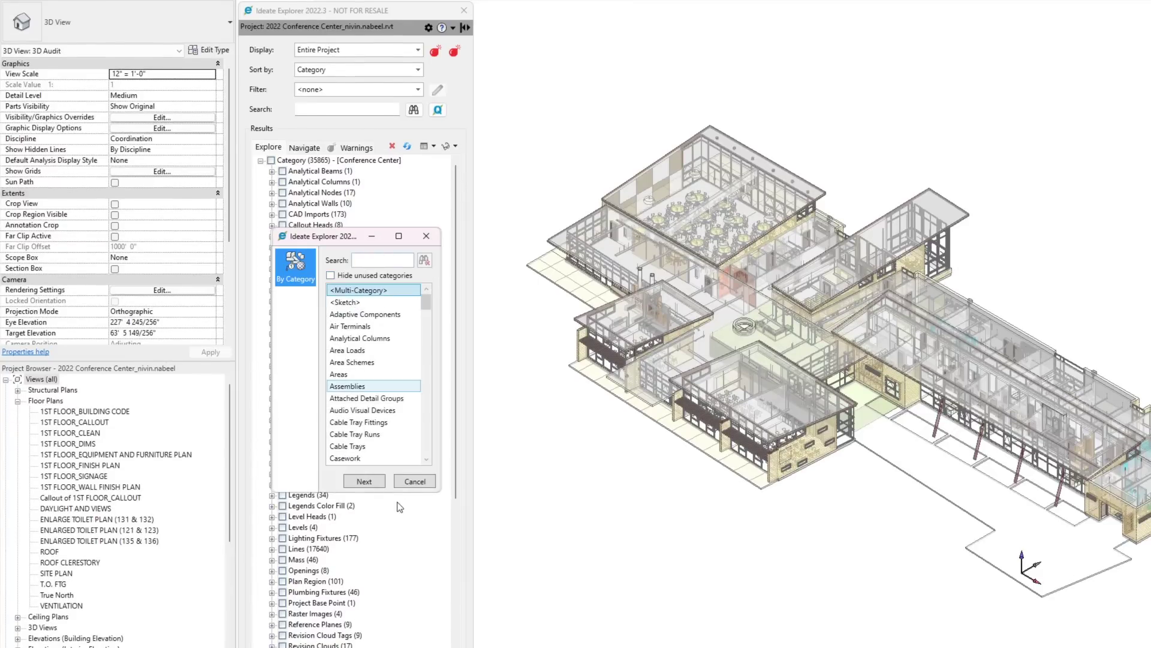
click(373, 484)
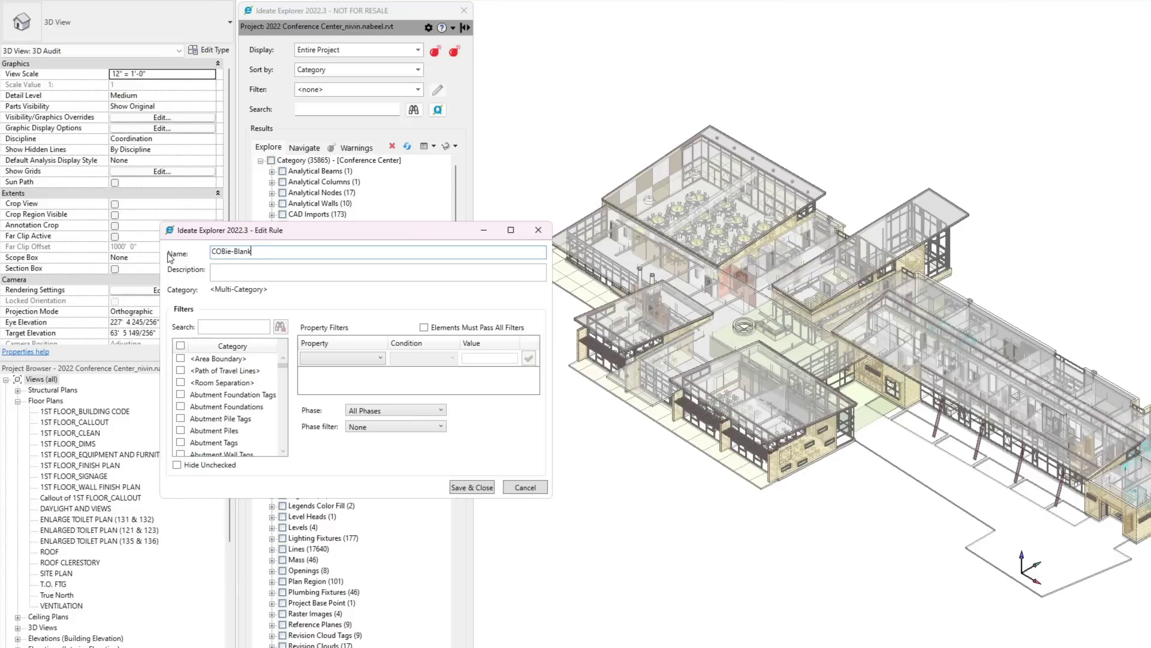
click(217, 270)
text(This filter searches the model for all elements with blank cobie data)
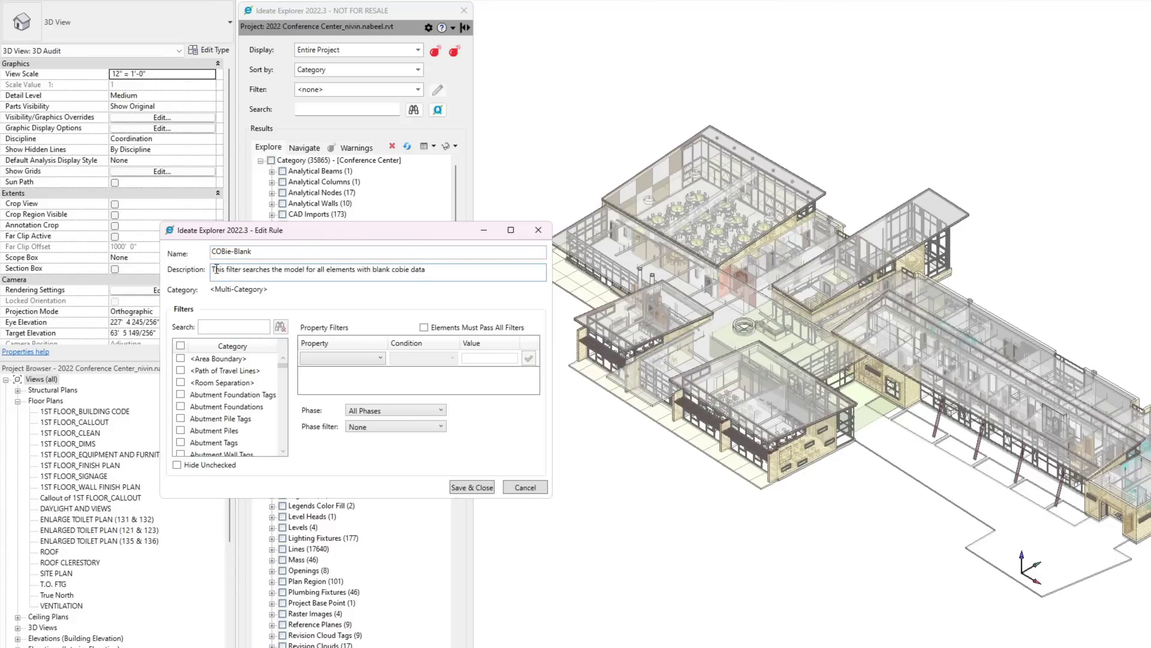
Include all categories in the rule except the tag categories, <Area Boundary>, <Path of Travel Lines> and <Room Separation>.
text(g)
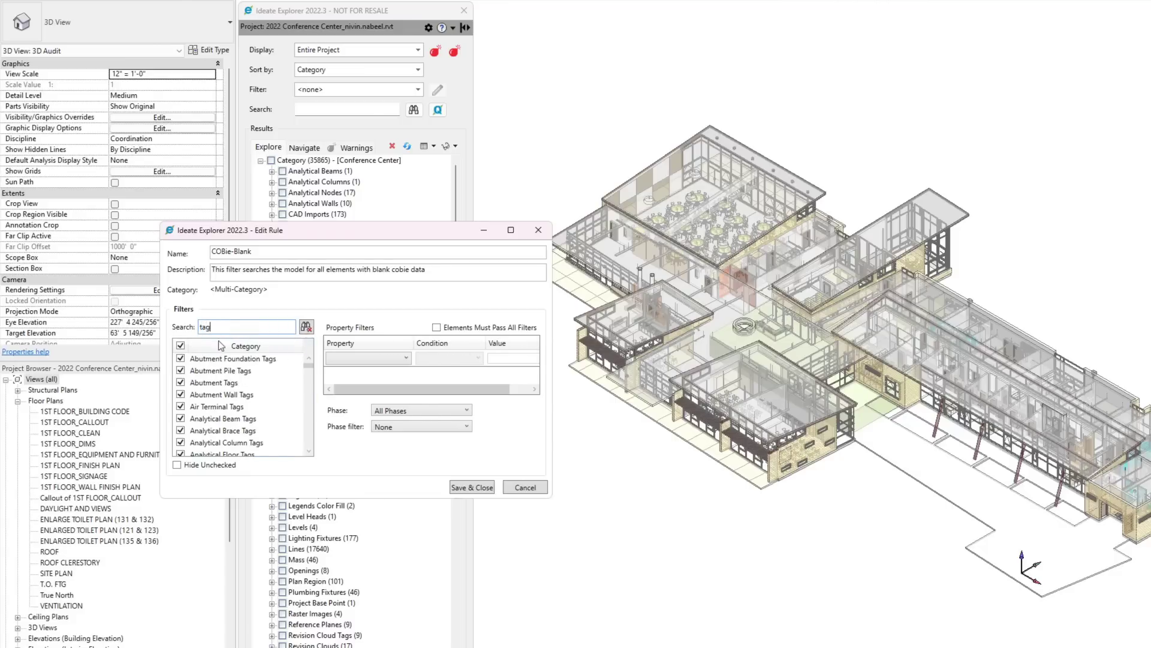
key(BackSpace)
key(BackSpace)
key(BackSpace)
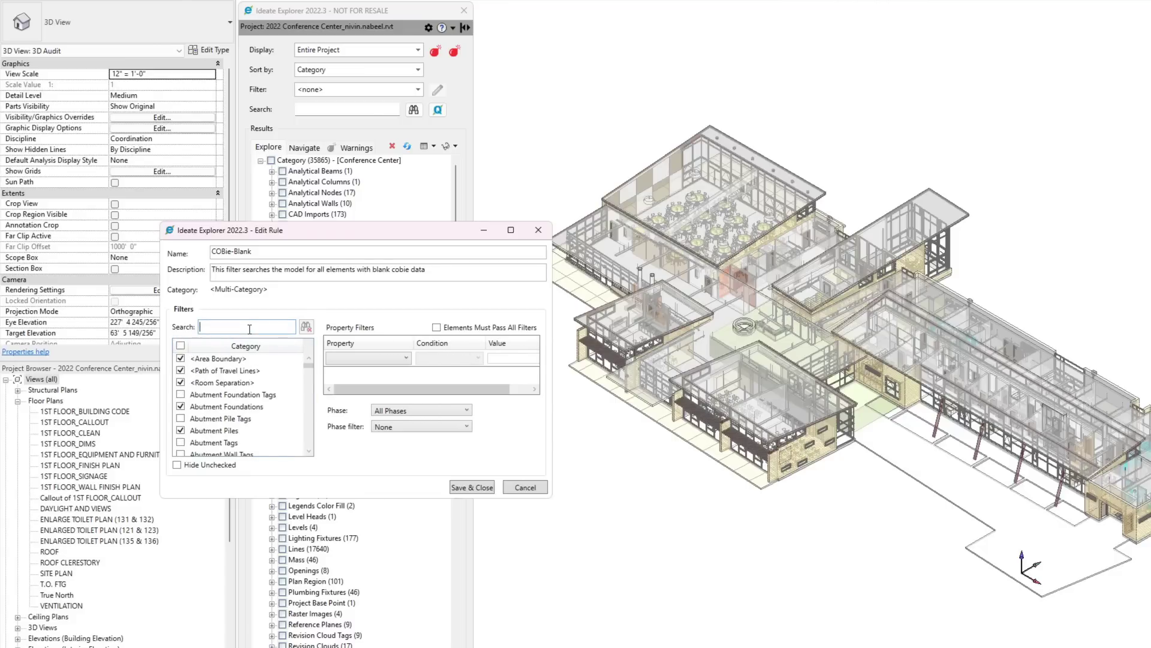
text(<)
click(181, 360)
click(181, 371)
click(180, 383)
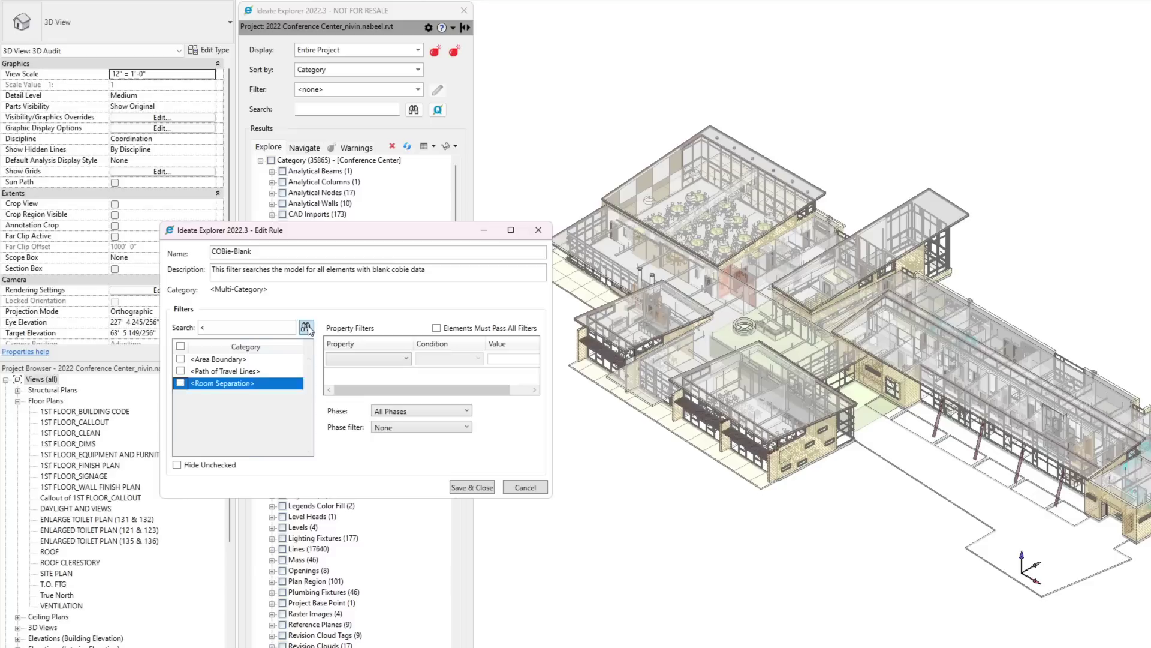
click(306, 326)
Find the COBie properties and add COBieAssetIdentifier as the rule's property filter.
click(426, 358)
click(384, 372)
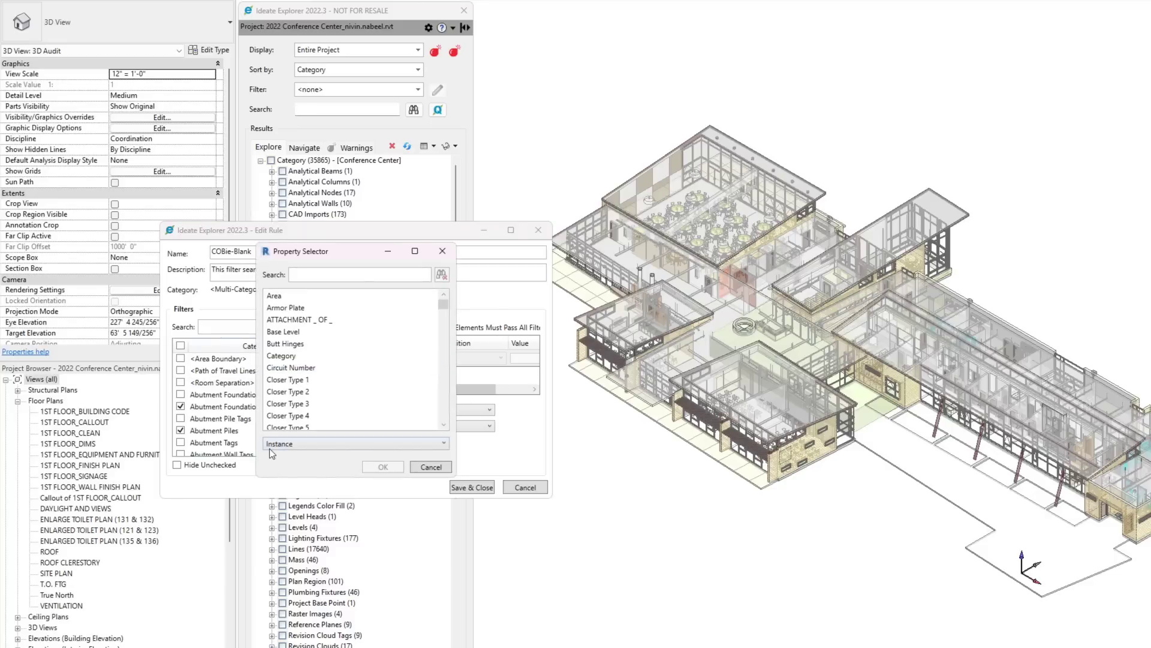
text(cobie)
click(294, 295)
click(386, 467)
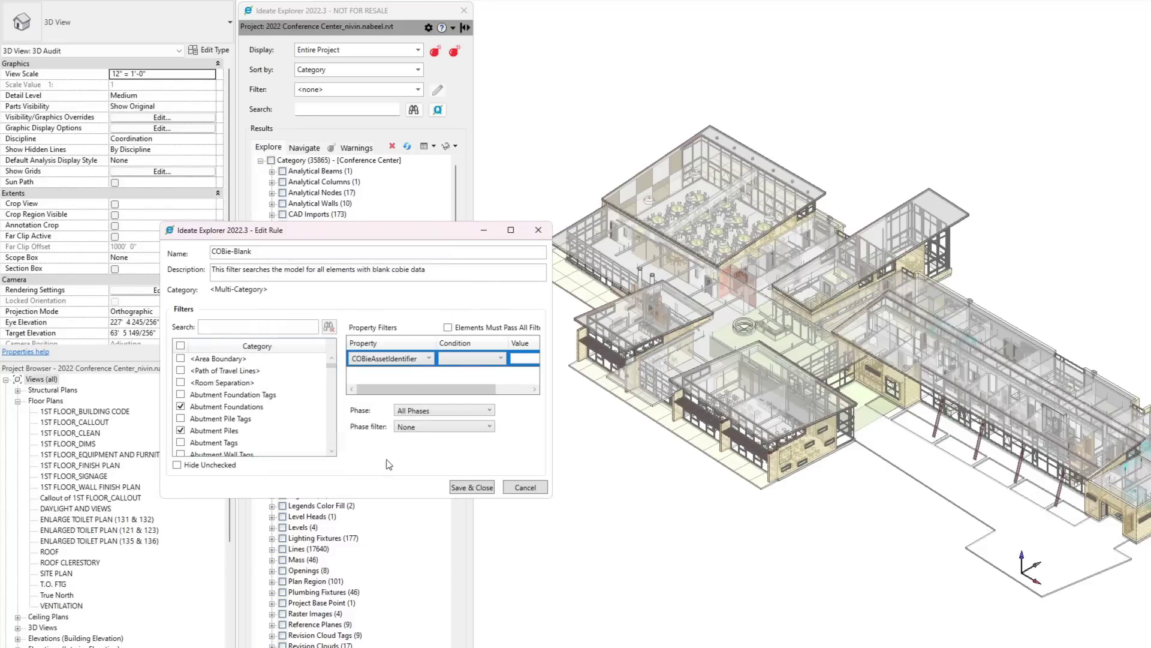
Set the COBieAssetIdentifier condition to "is equal to" with a blank value, and save the rule and the rule list.
drag(552, 407, 647, 406)
click(501, 358)
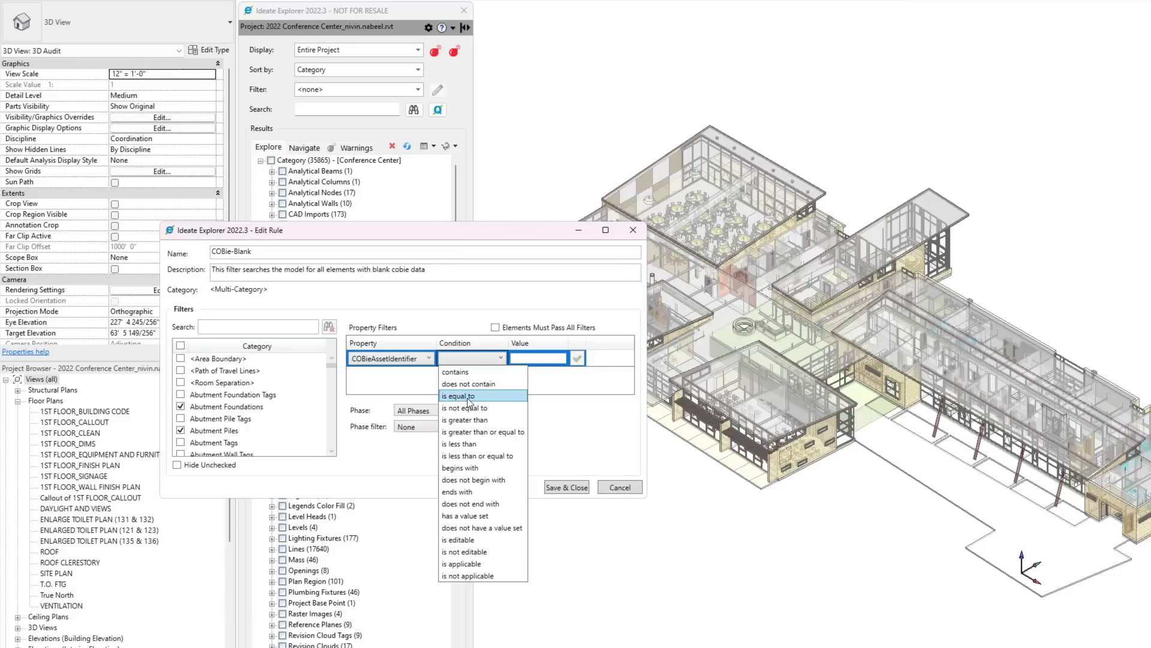
click(474, 405)
click(525, 359)
click(562, 488)
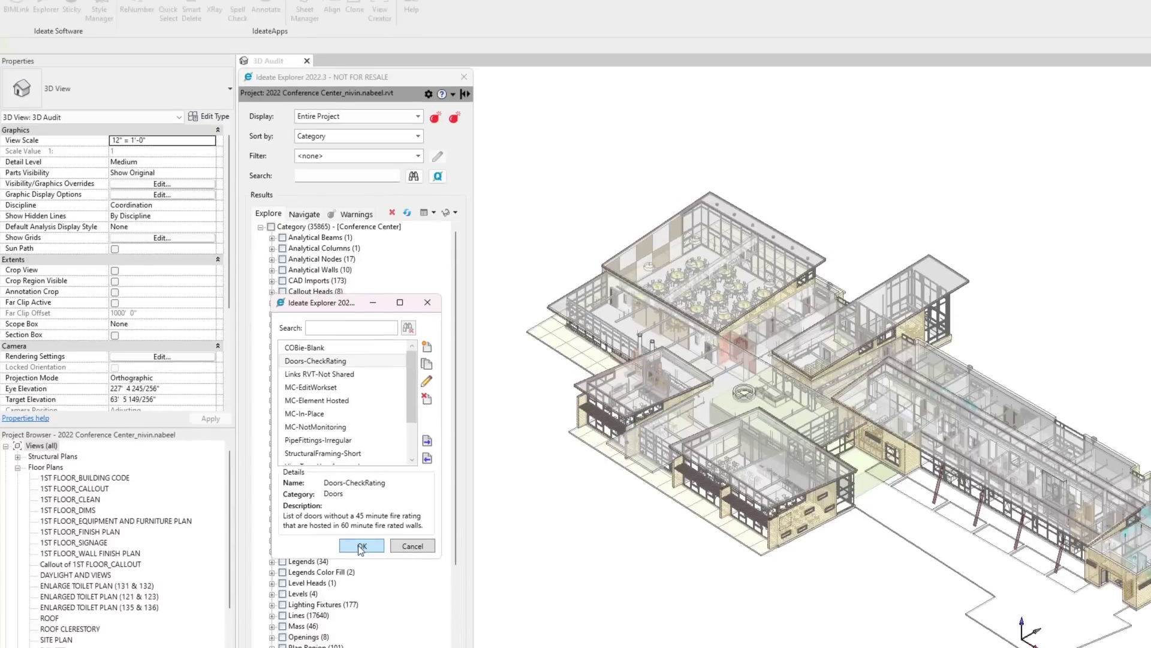
click(361, 546)
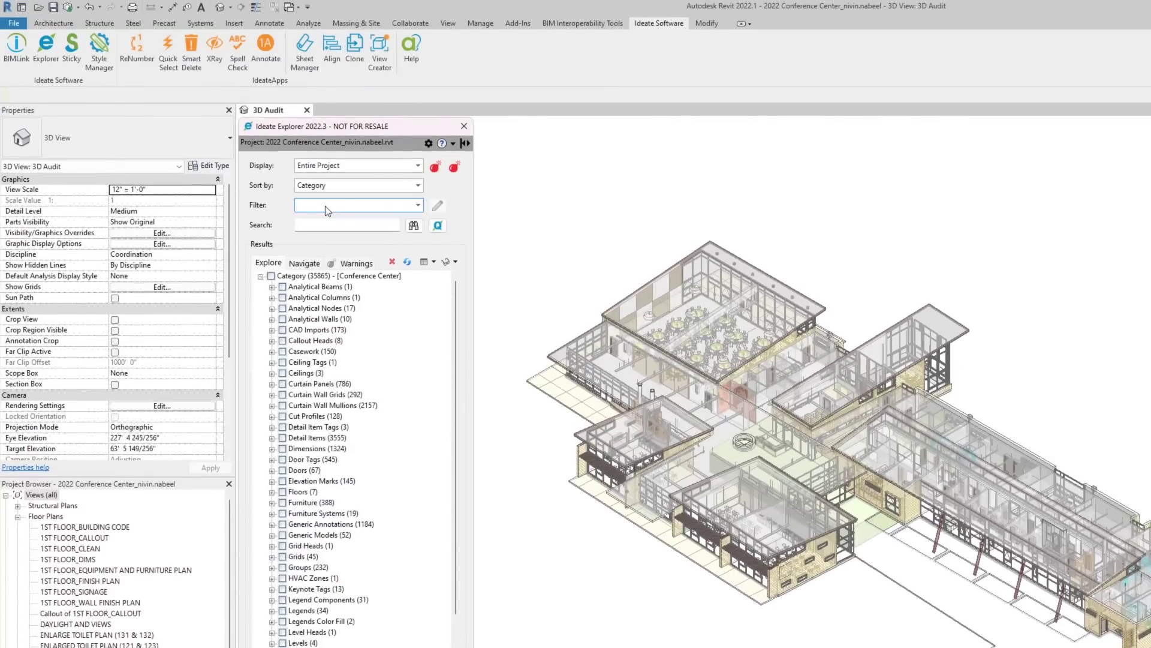
Filter the project with the COBie-Blank rule and select the first 6" Concrete floor instance to inspect its COBie properties.
click(327, 157)
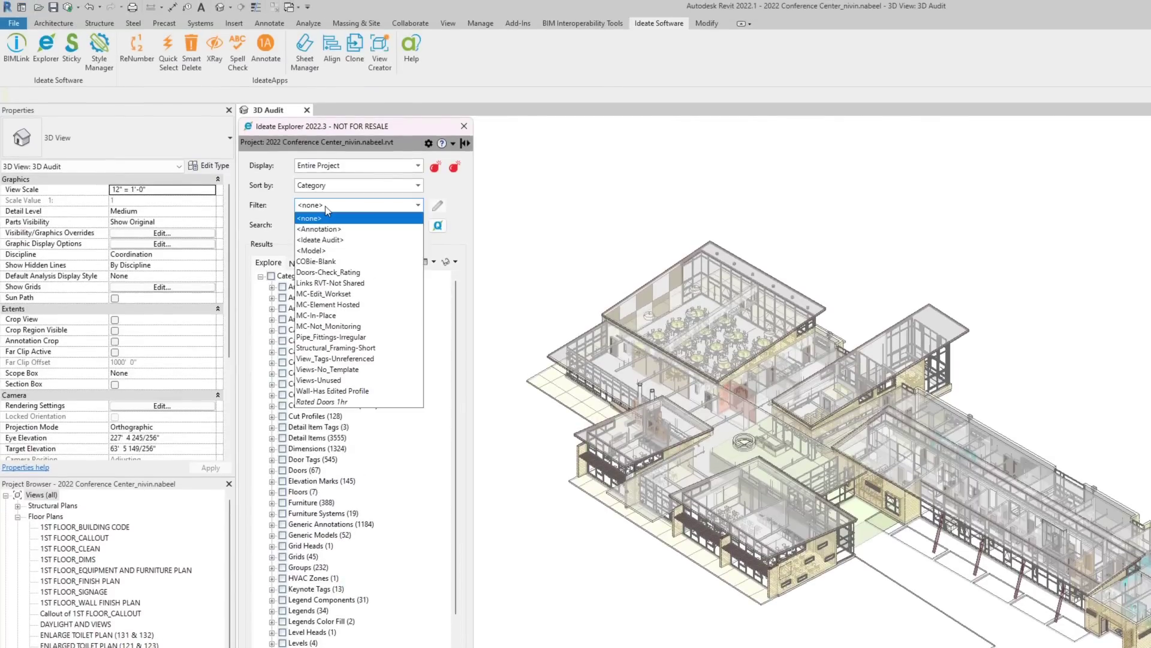
click(331, 262)
click(271, 362)
click(283, 373)
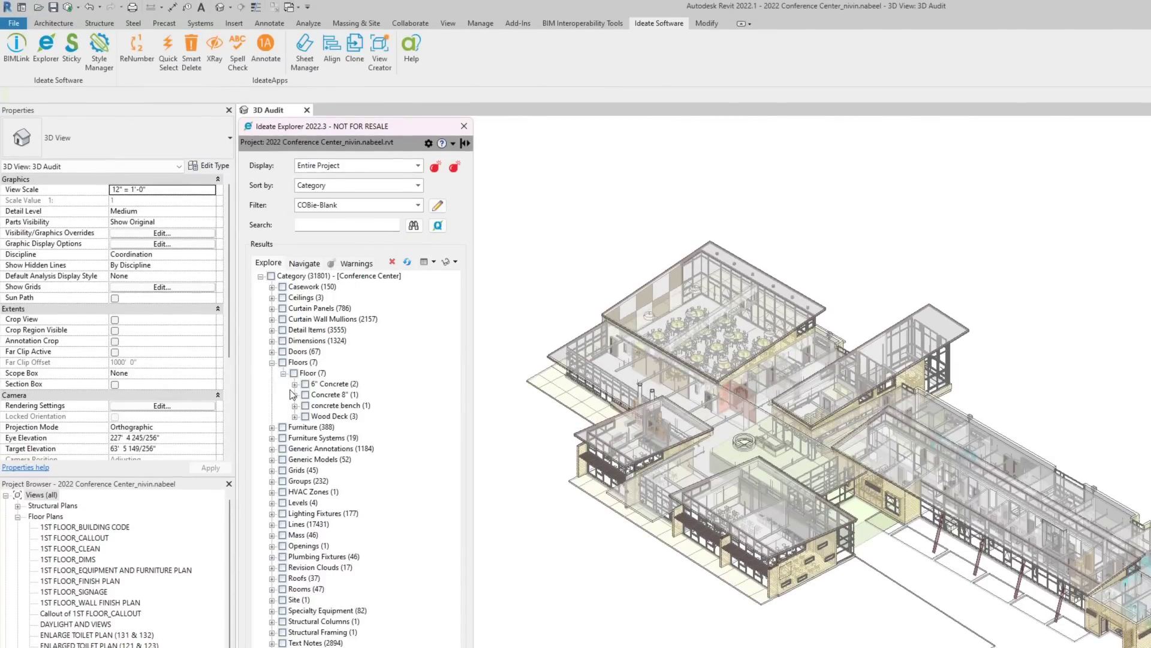
click(294, 383)
click(317, 394)
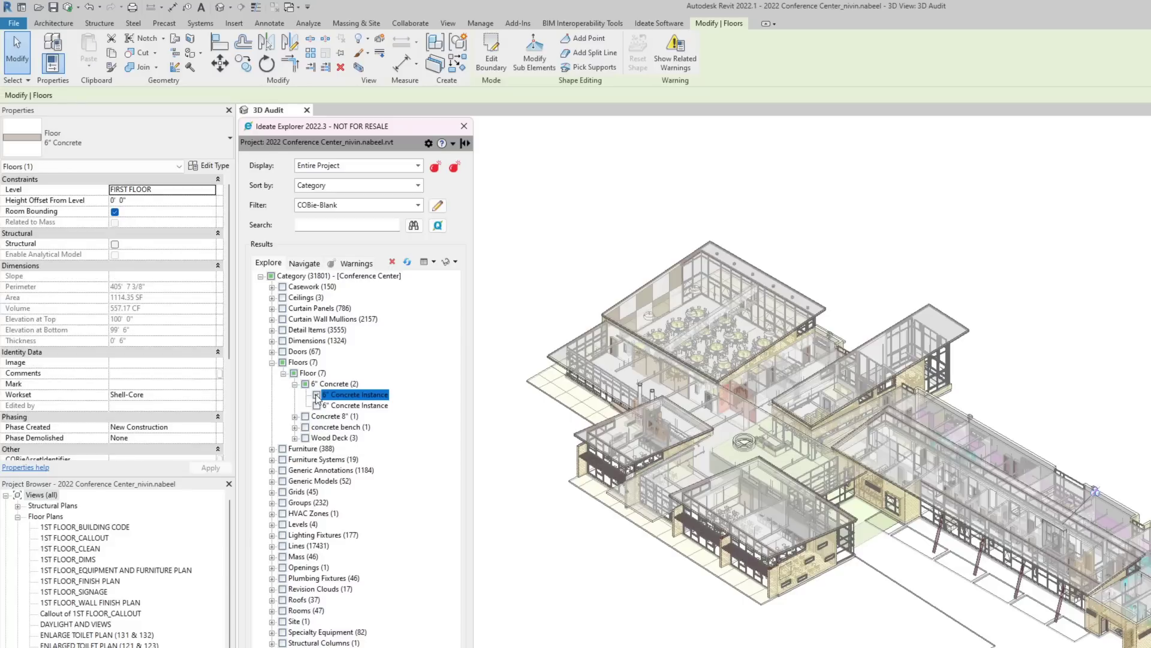
drag(232, 344, 233, 447)
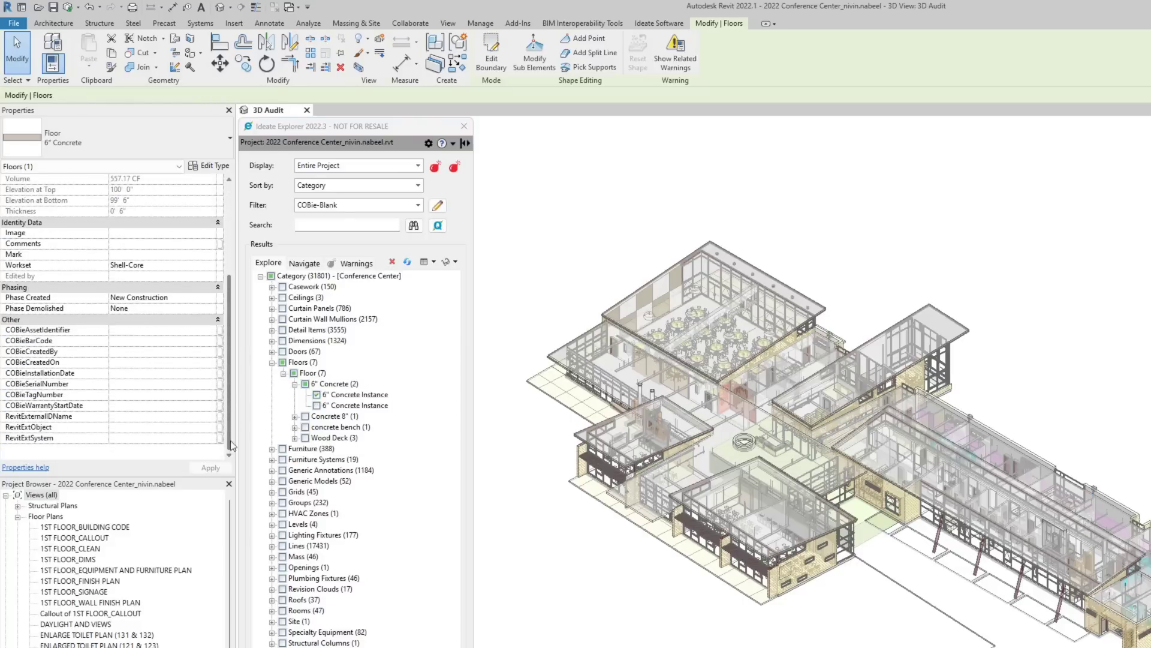